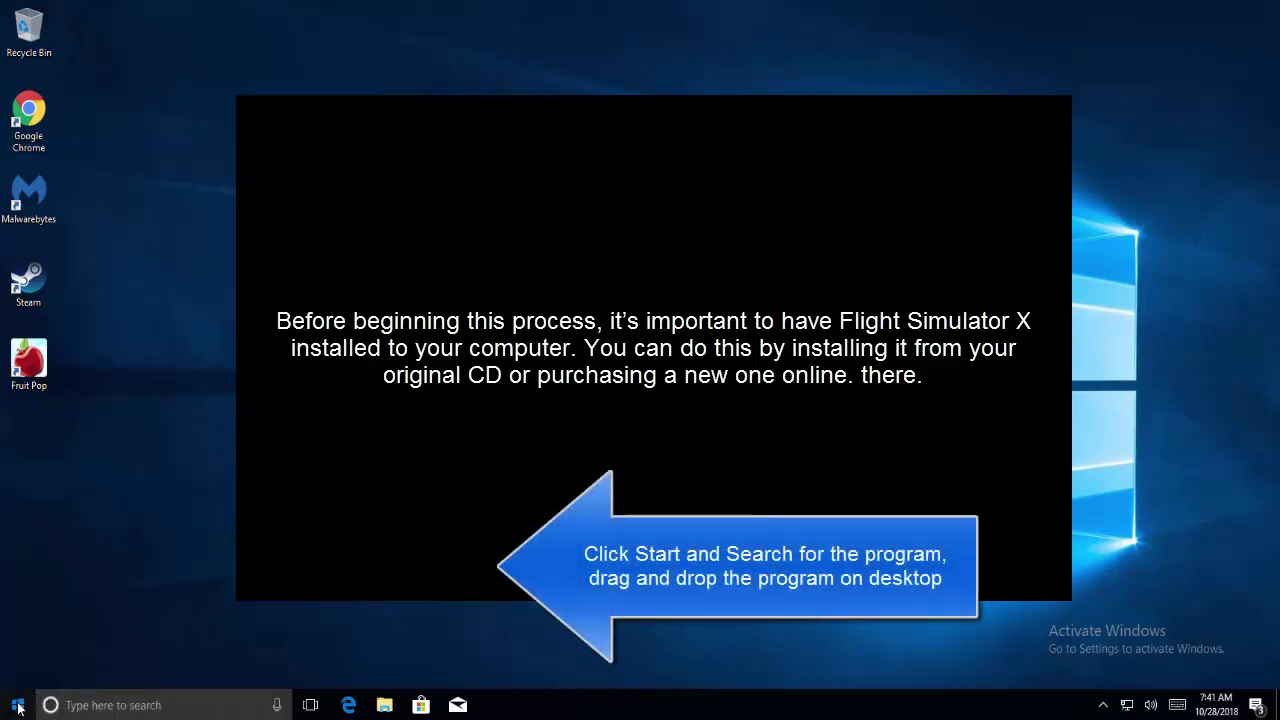
Step: Drag the Steam entry from the Start menu's Steam folder onto the desktop as a shortcut
{"action": "left_click", "coordinate": [18, 705]}
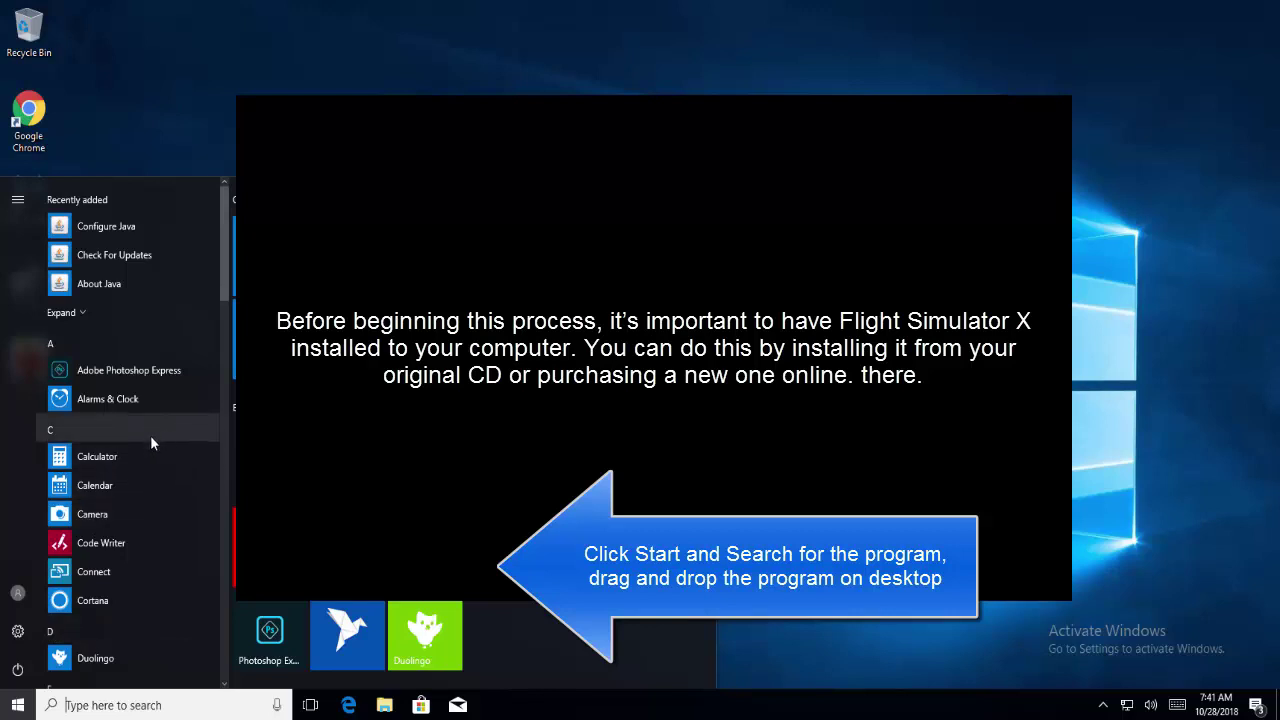
{"action": "scroll", "coordinate": [150, 439], "scroll_direction": "down", "scroll_amount": 3}
{"action": "scroll", "coordinate": [148, 452], "scroll_direction": "down", "scroll_amount": 6}
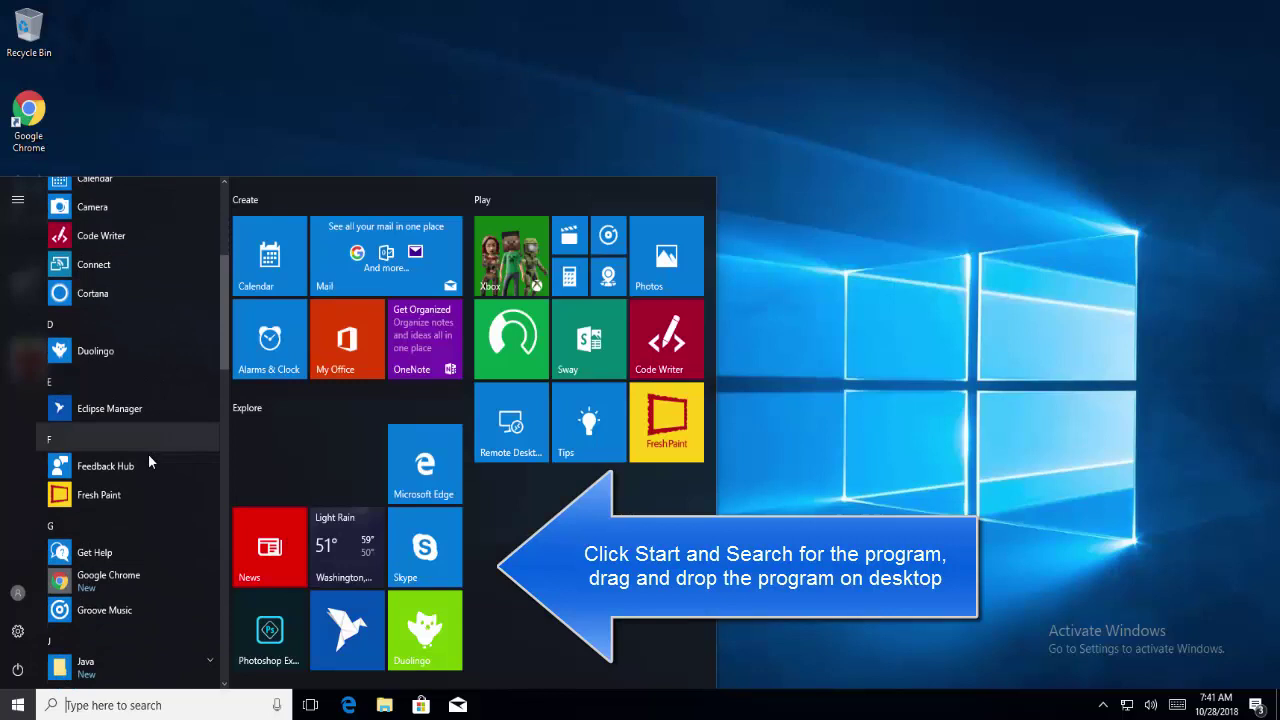
{"action": "scroll", "coordinate": [148, 461], "scroll_direction": "down", "scroll_amount": 12}
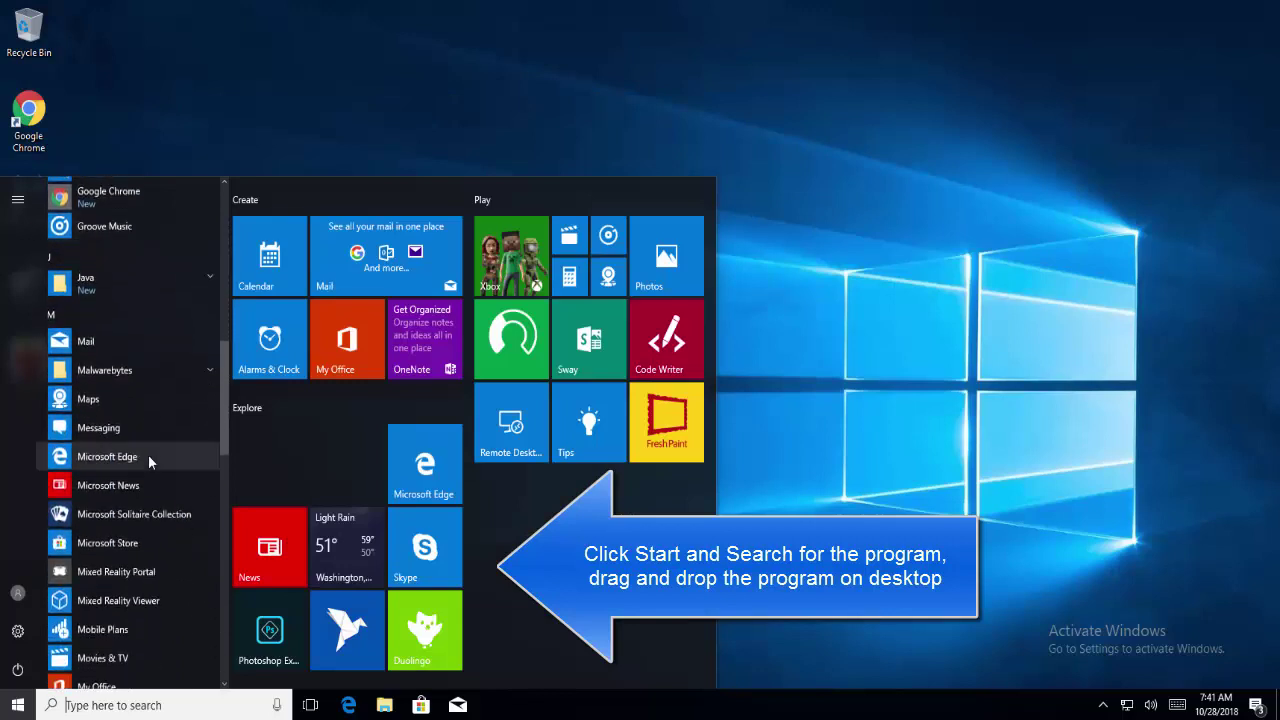
{"action": "scroll", "coordinate": [148, 461], "scroll_direction": "down", "scroll_amount": 6}
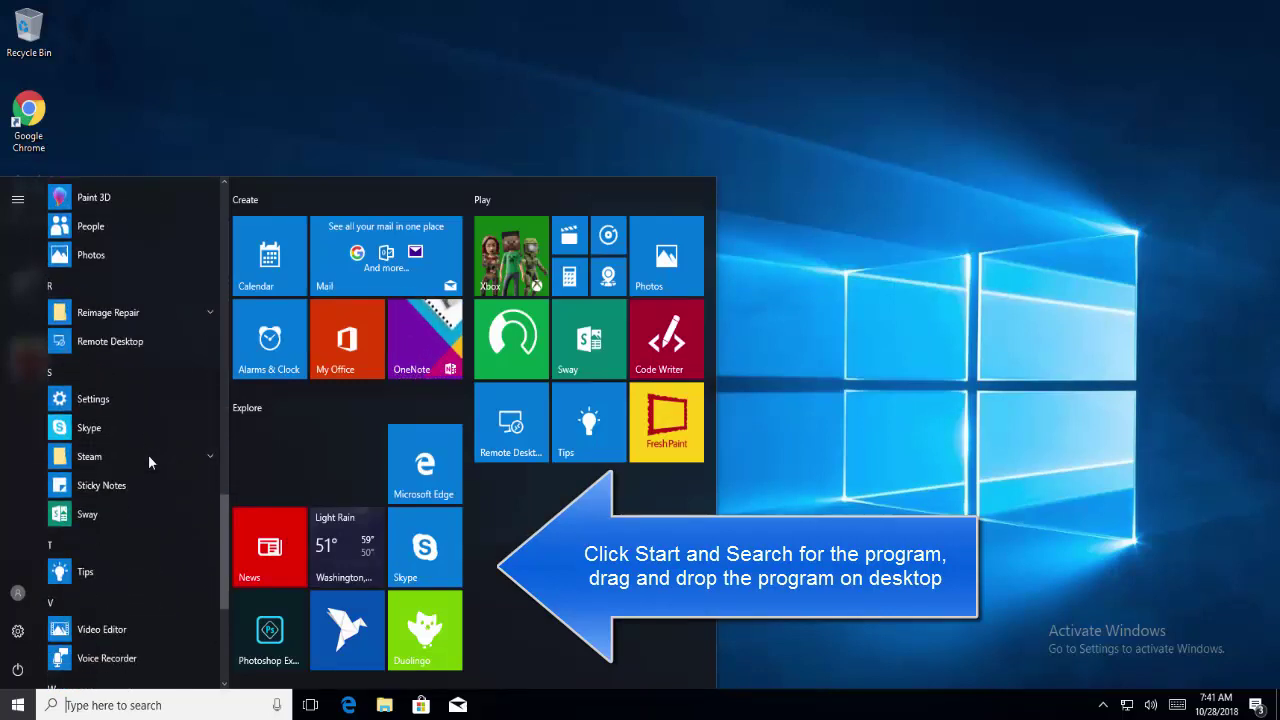
{"action": "left_click", "coordinate": [210, 455]}
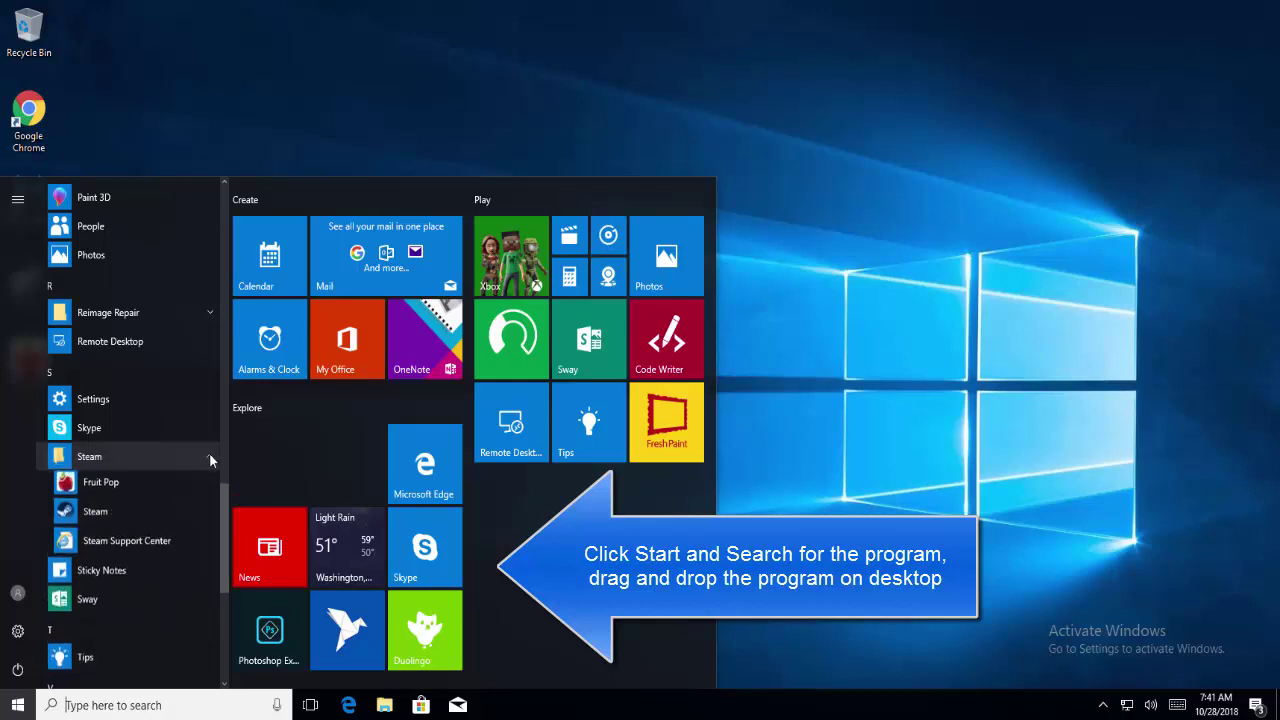
{"action": "left_click_drag", "start_coordinate": [1101, 493], "coordinate": [989, 489]}
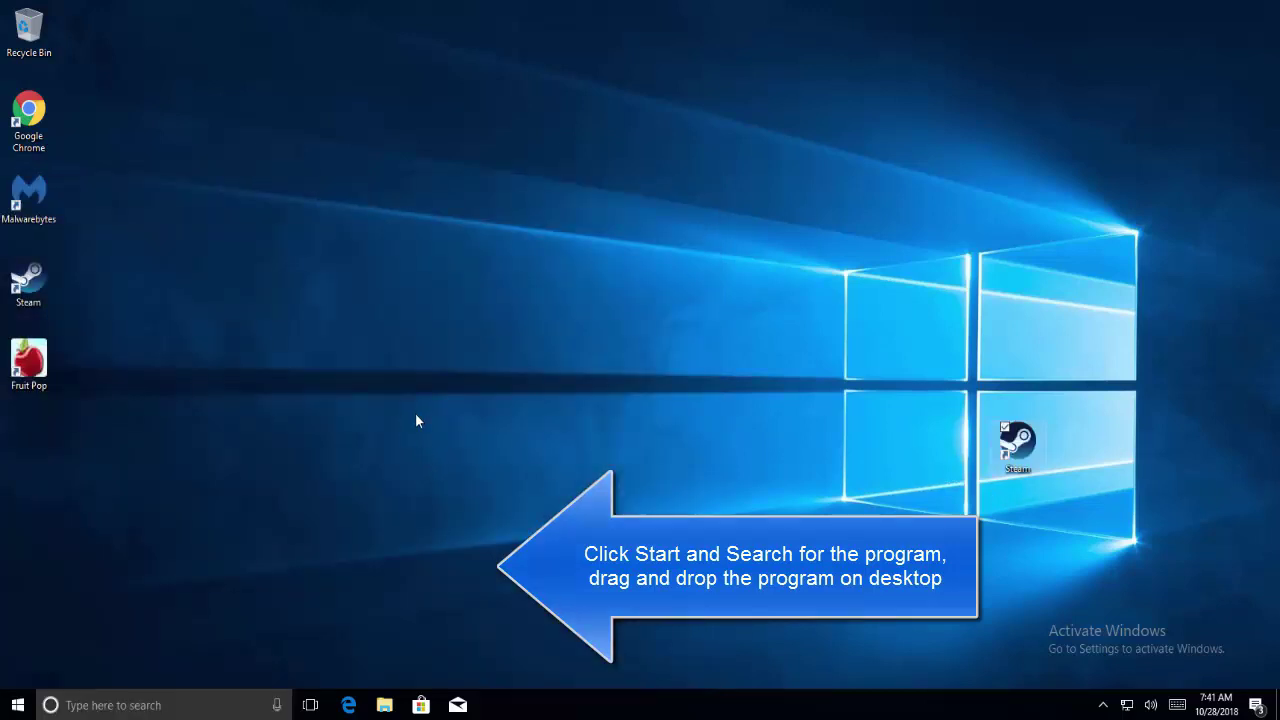
Step: Open the Steam shortcut's Properties, move it to screen centre, and show the Compatibility tab
{"action": "right_click", "coordinate": [1020, 450]}
{"action": "left_click", "coordinate": [989, 446]}
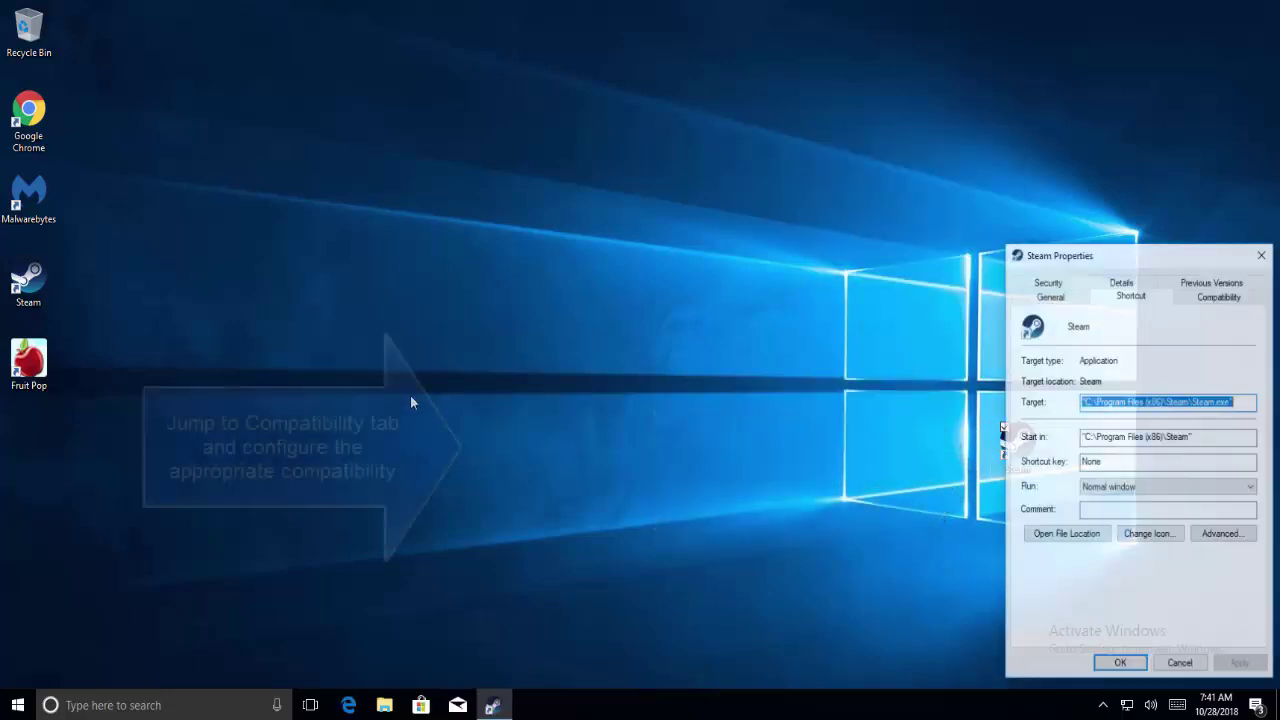
{"action": "left_click_drag", "start_coordinate": [1127, 258], "coordinate": [609, 208]}
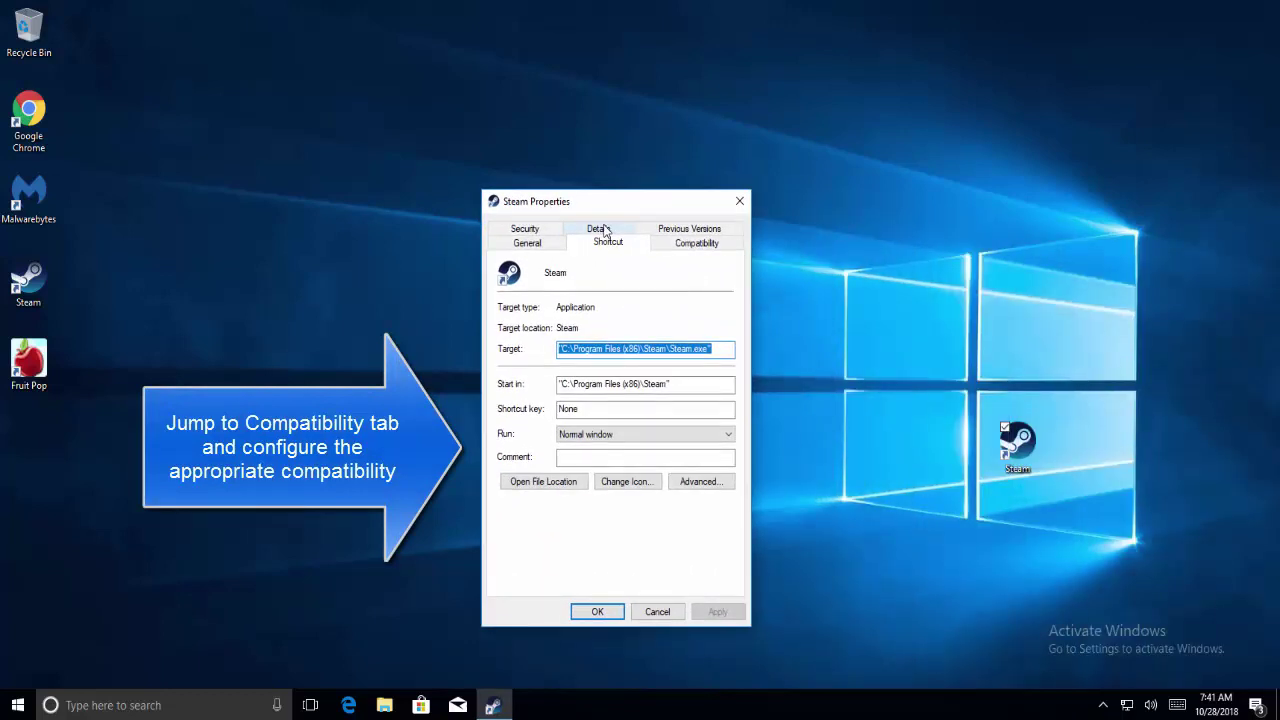
{"action": "left_click", "coordinate": [660, 248]}
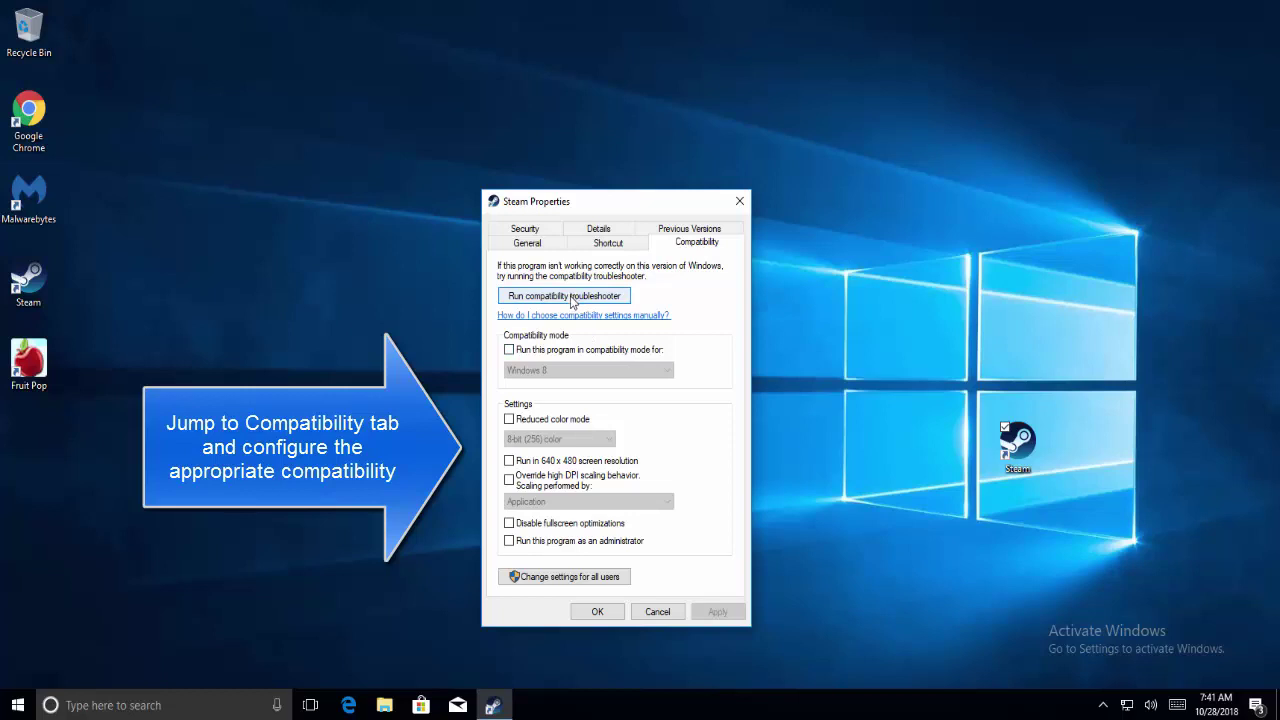
Step: Set the Steam shortcut to Windows XP (Service Pack 2) compatibility mode, then apply and confirm
{"action": "left_click", "coordinate": [563, 352]}
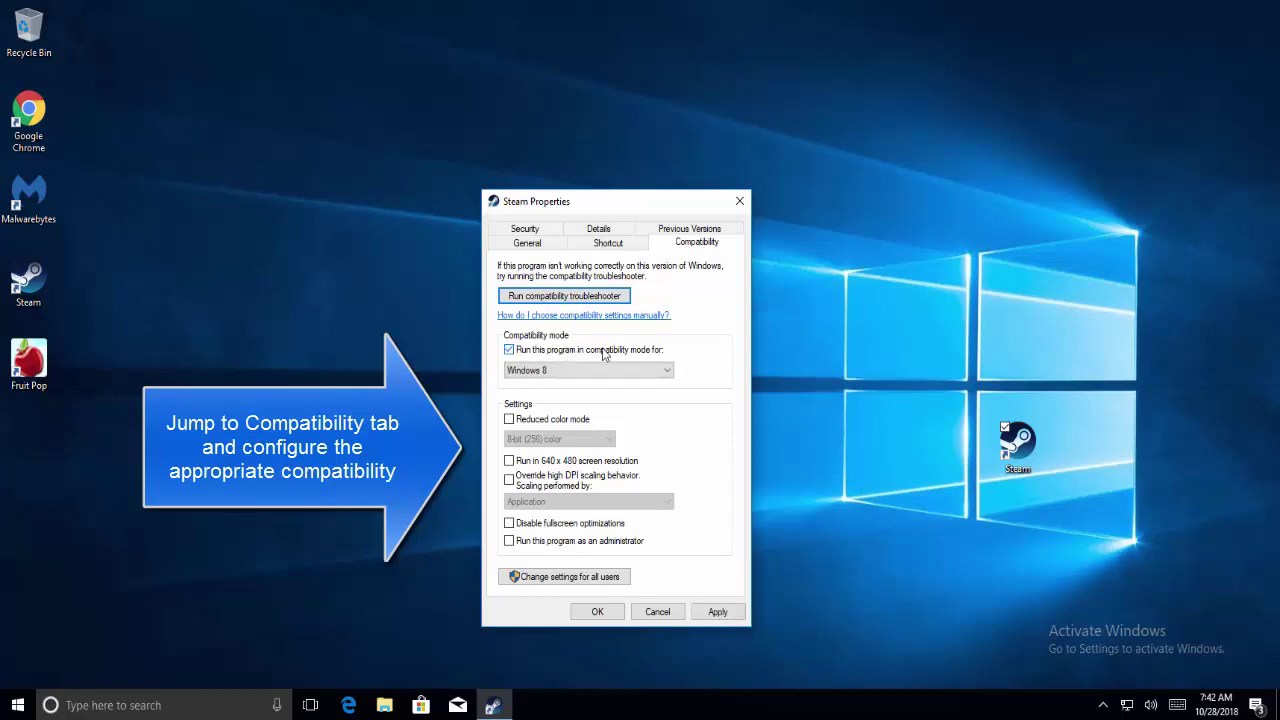
{"action": "left_click", "coordinate": [640, 371]}
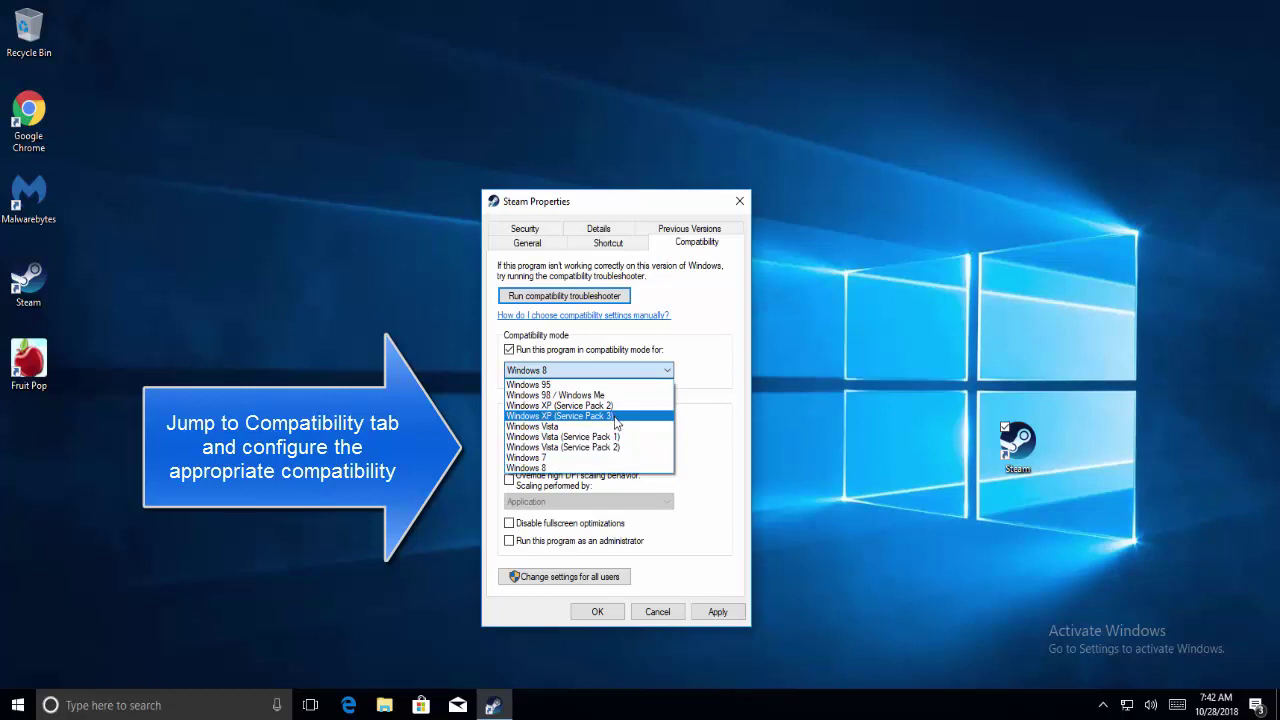
{"action": "left_click", "coordinate": [616, 416]}
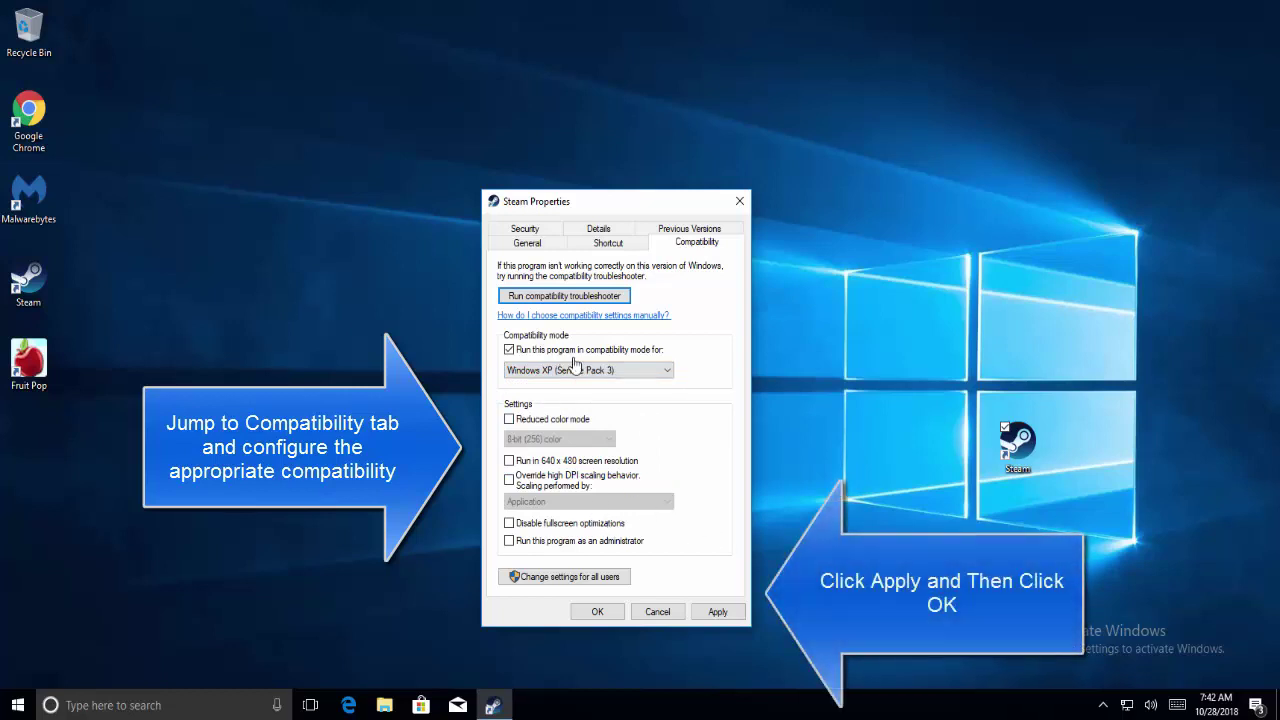
{"action": "left_click", "coordinate": [662, 376]}
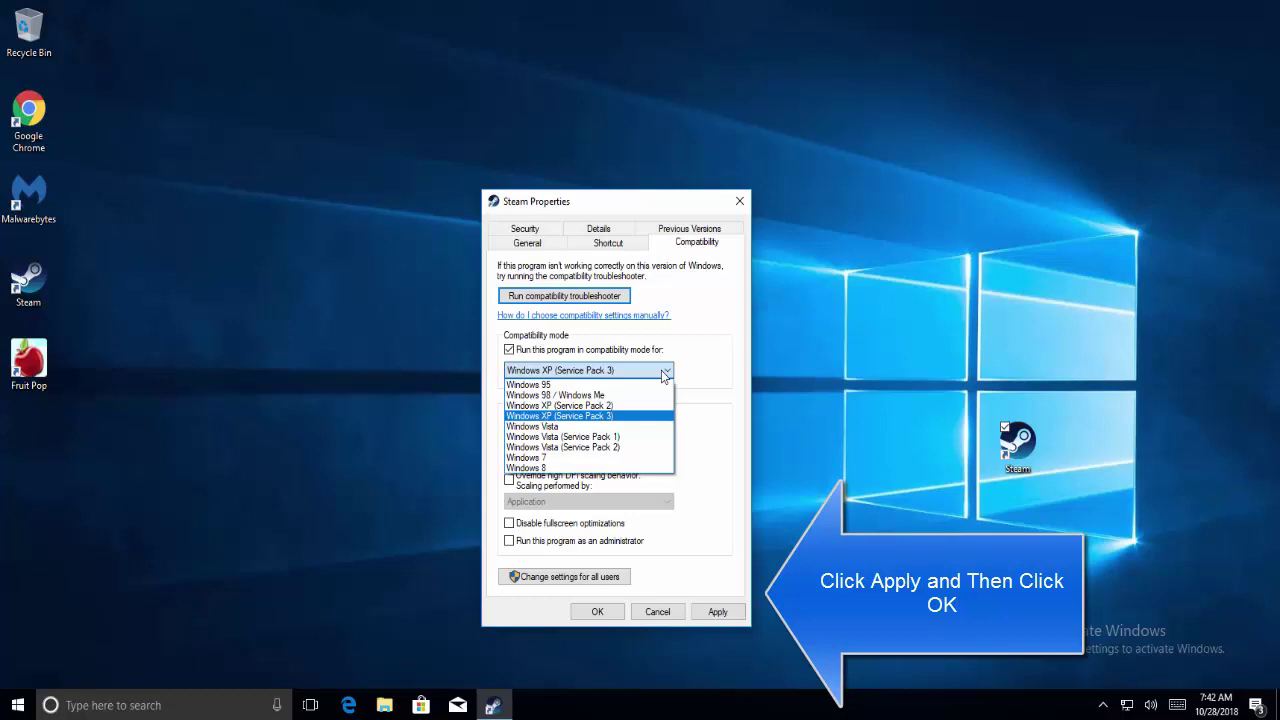
{"action": "left_click", "coordinate": [604, 406]}
{"action": "left_click", "coordinate": [712, 612]}
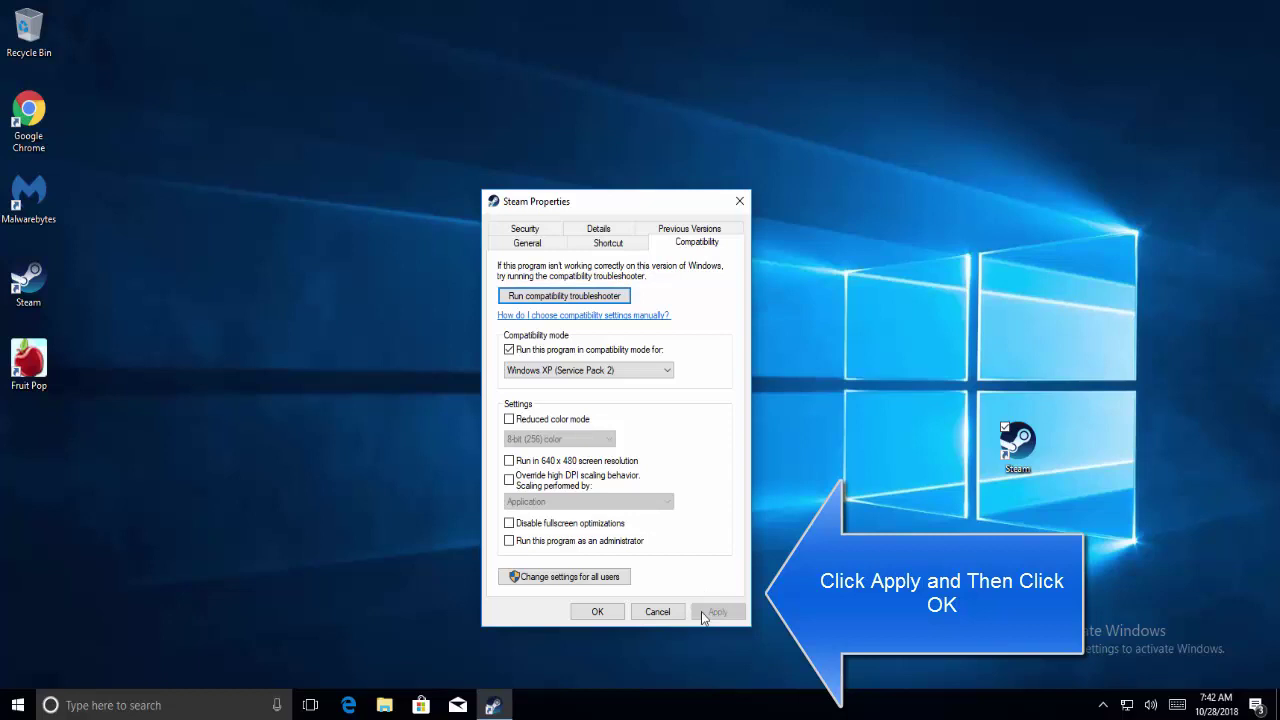
{"action": "left_click", "coordinate": [597, 612]}
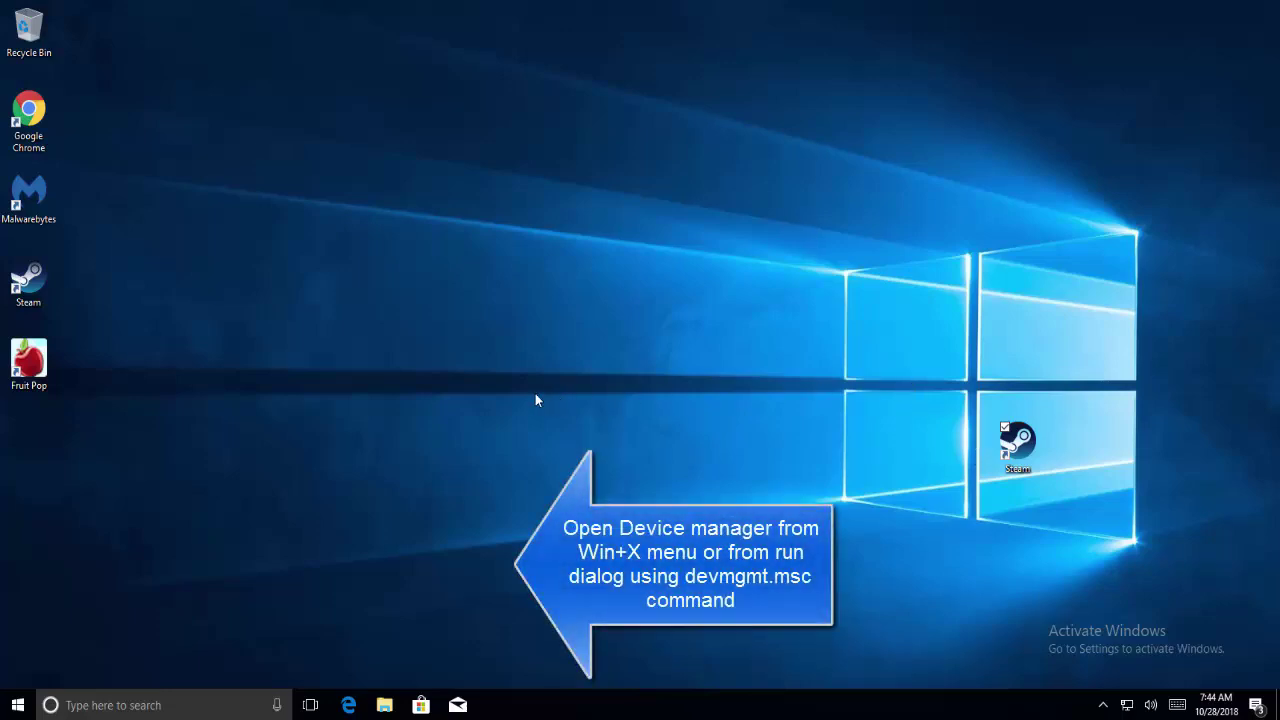
Step: Open Device Manager from Win+X and start Update driver for the VMware SVGA 3D adapter
{"action": "key", "text": "super+x"}
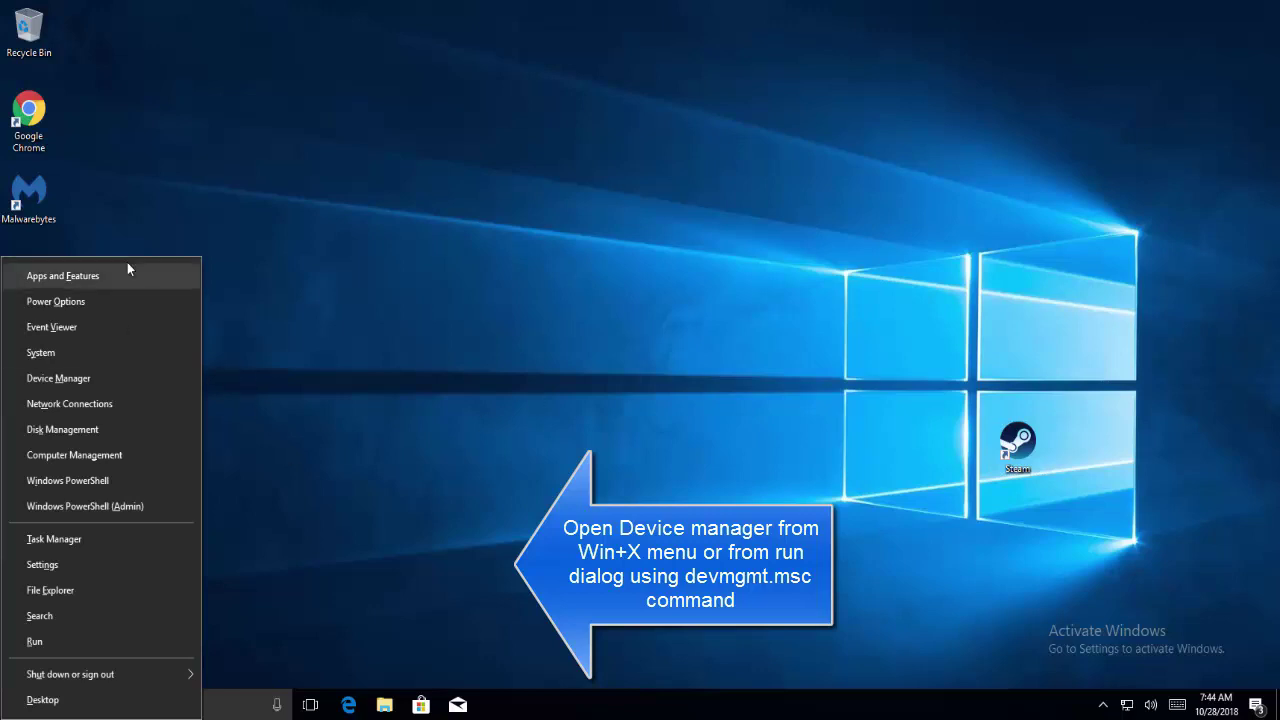
{"action": "left_click", "coordinate": [87, 385]}
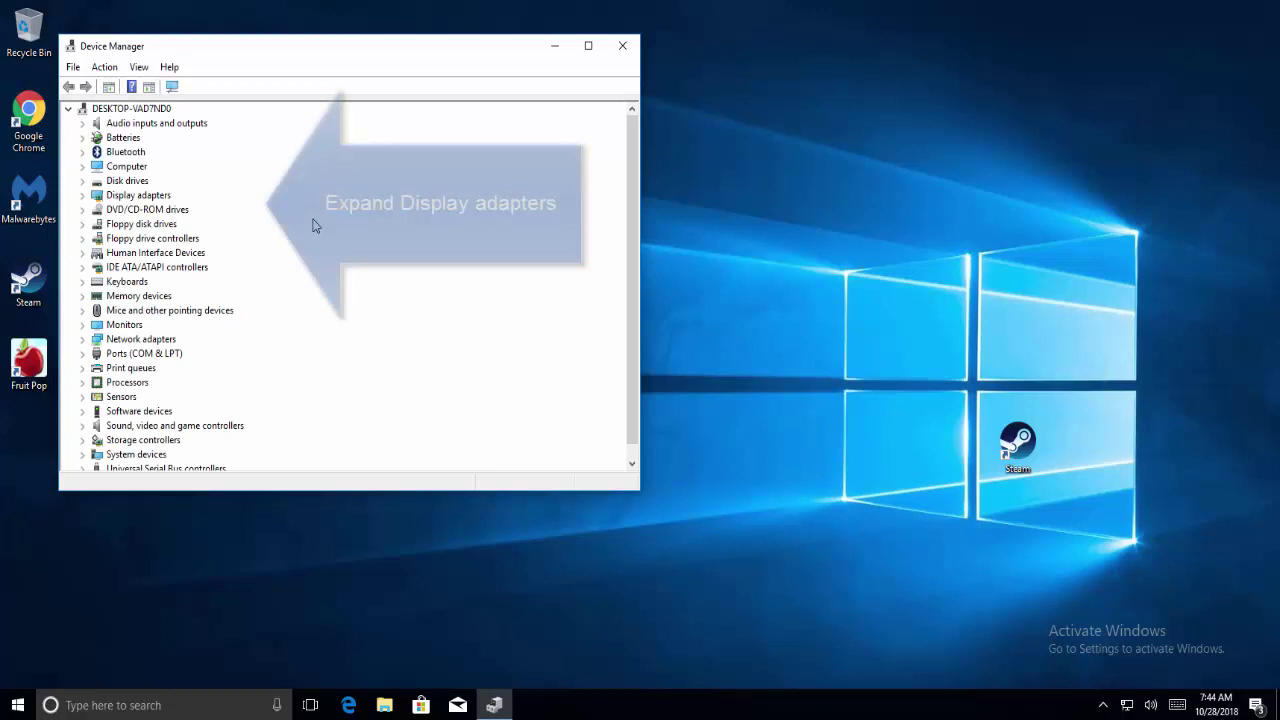
{"action": "double_click", "coordinate": [143, 195]}
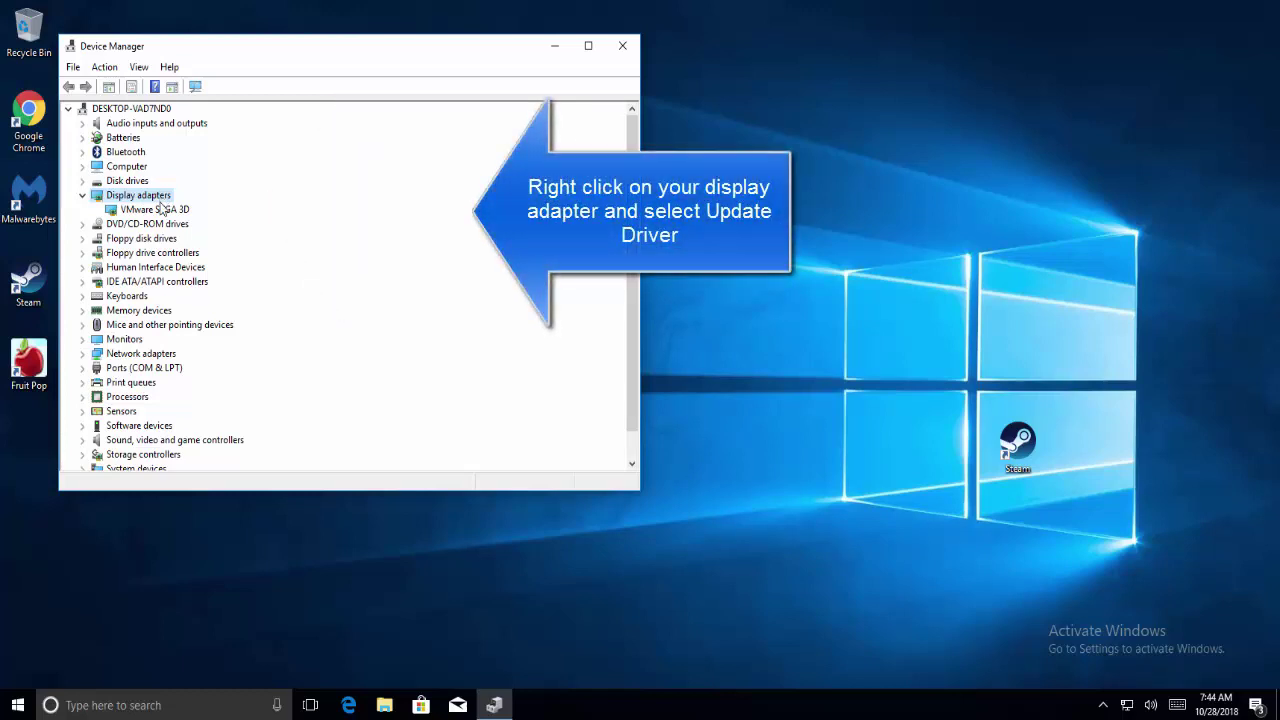
{"action": "right_click", "coordinate": [161, 205]}
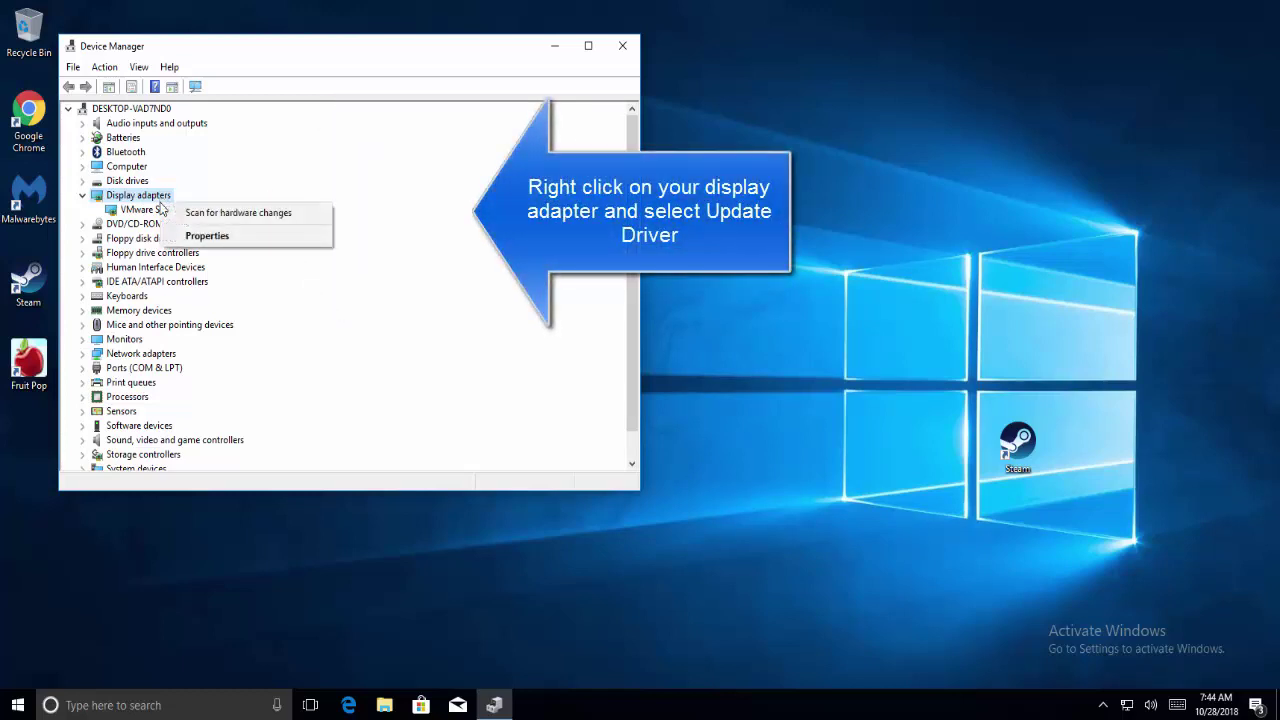
{"action": "left_click", "coordinate": [160, 209]}
{"action": "right_click", "coordinate": [152, 210]}
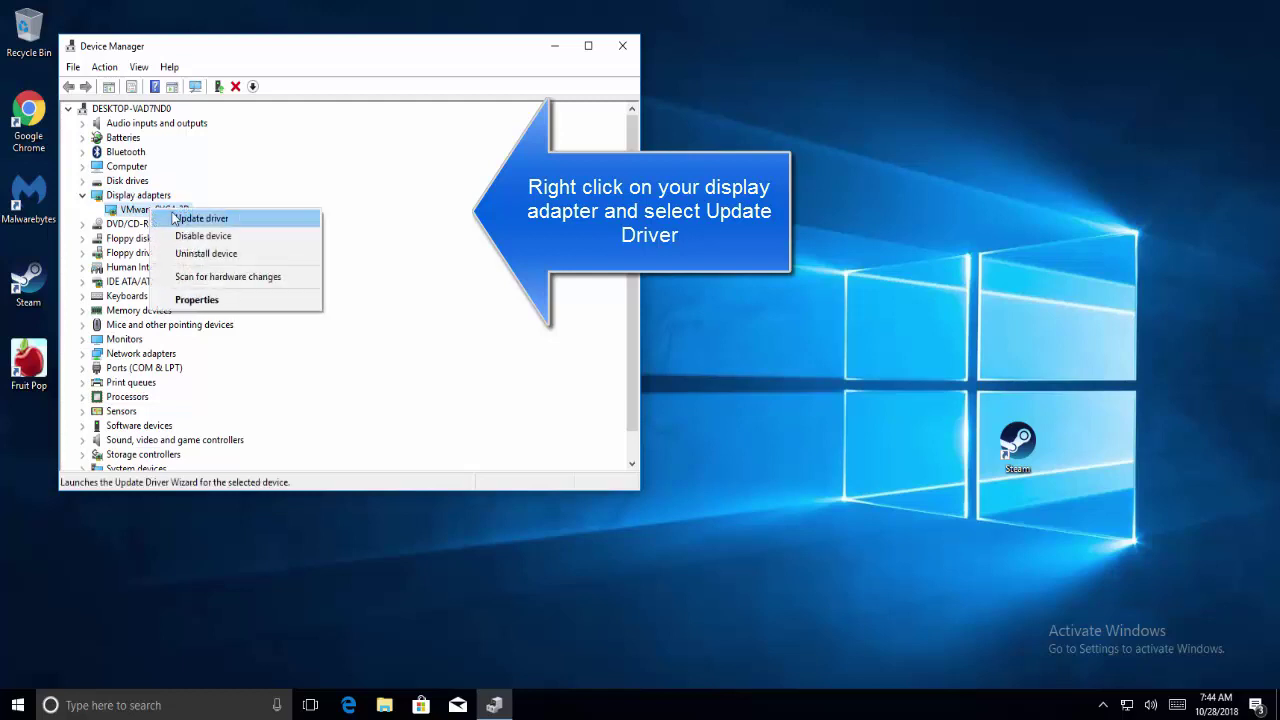
{"action": "left_click", "coordinate": [200, 218]}
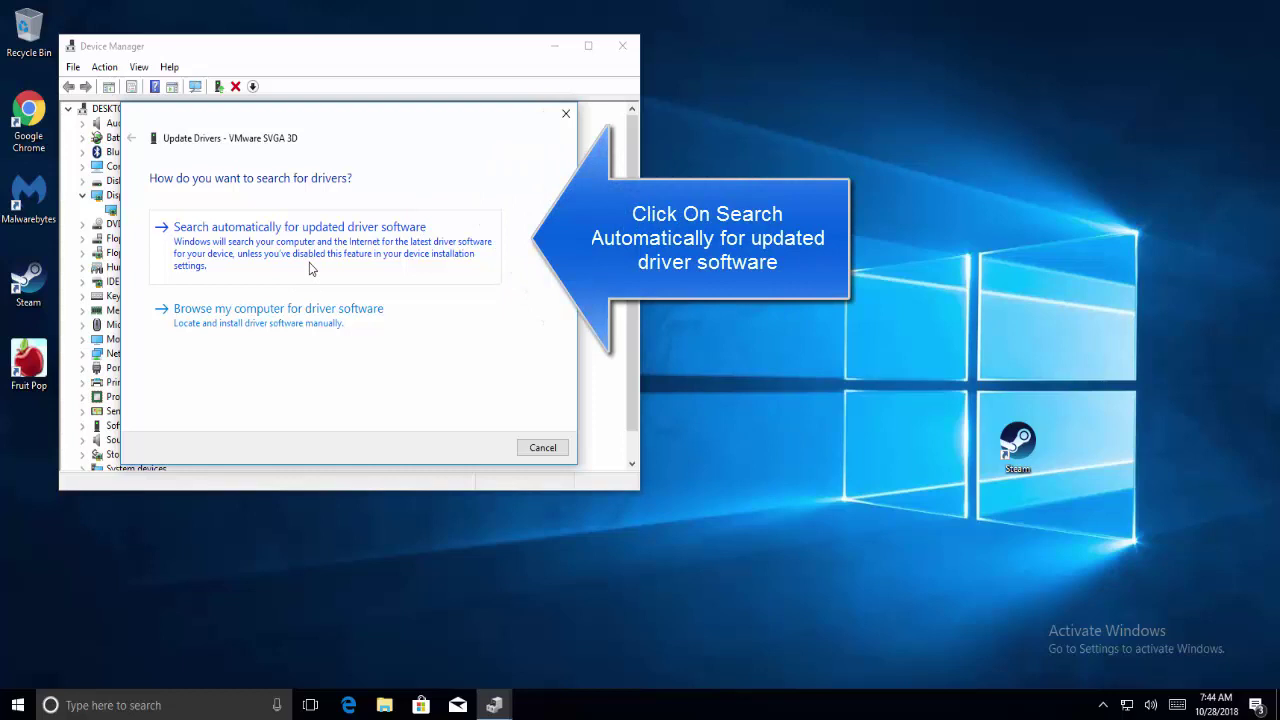
Step: Search automatically for a VMware SVGA 3D driver, then close the wizard once it reports the best driver is installed
{"action": "left_click", "coordinate": [358, 244]}
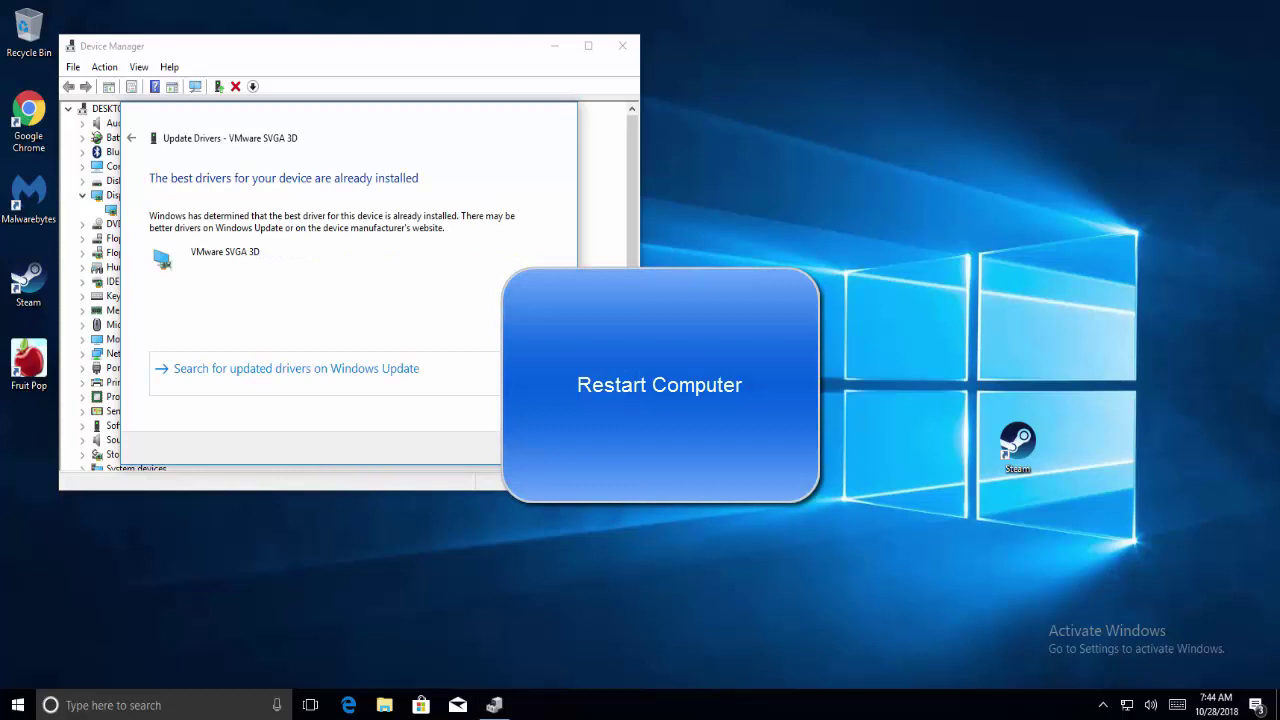
{"action": "key", "text": "Escape"}
Step: Close Device Manager and bring up the Start button's Shut down or sign out options, including Update and restart
{"action": "left_click", "coordinate": [621, 46]}
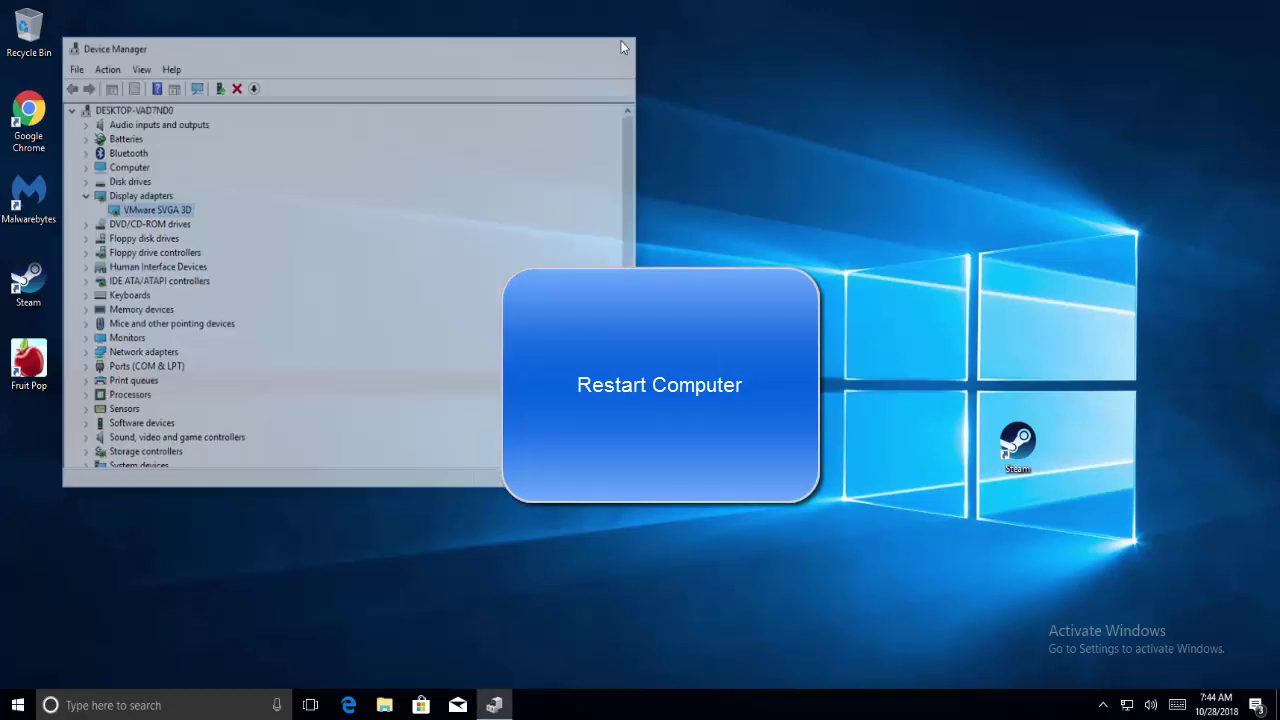
{"action": "right_click", "coordinate": [20, 705]}
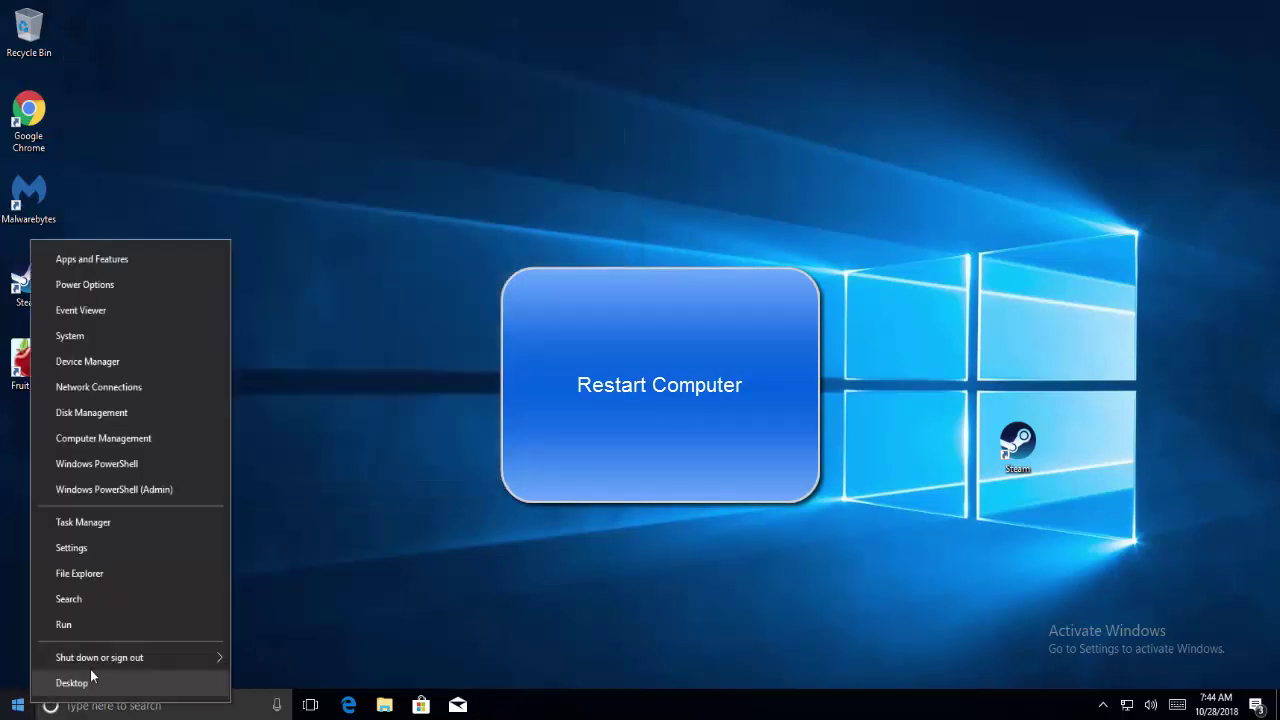
{"action": "mouse_move", "coordinate": [100, 657]}
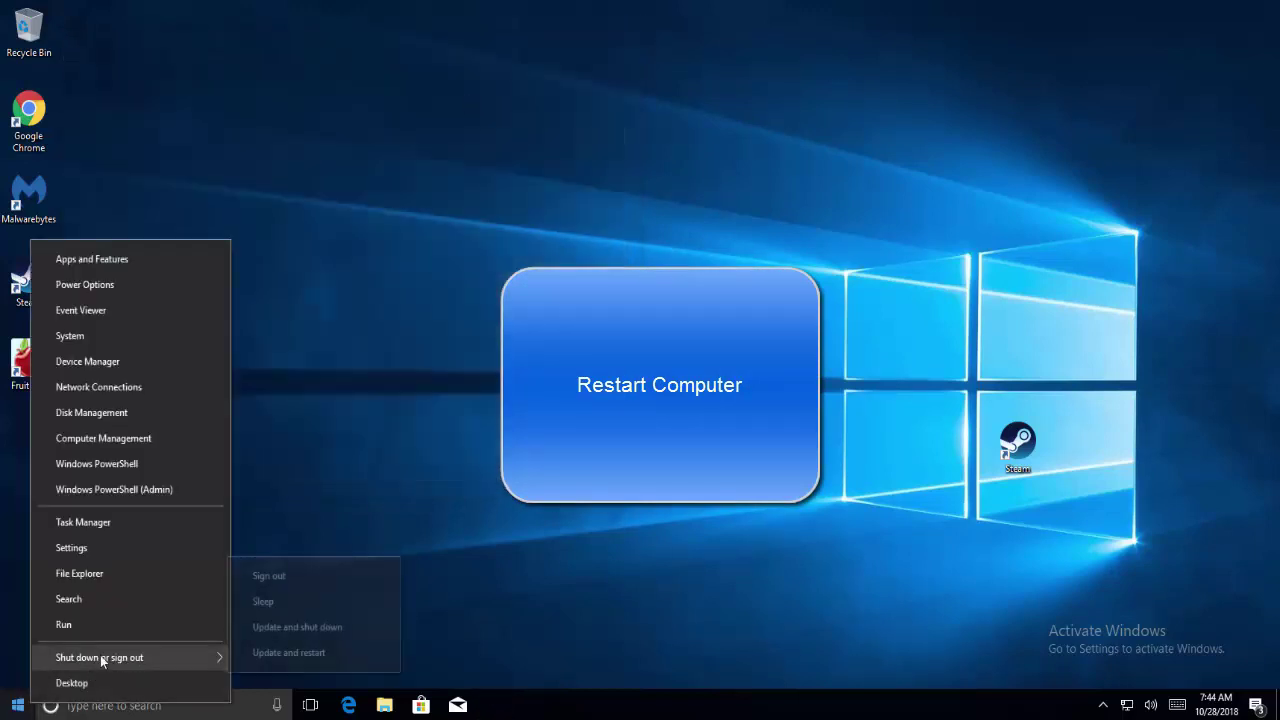
{"action": "left_click", "coordinate": [350, 654]}
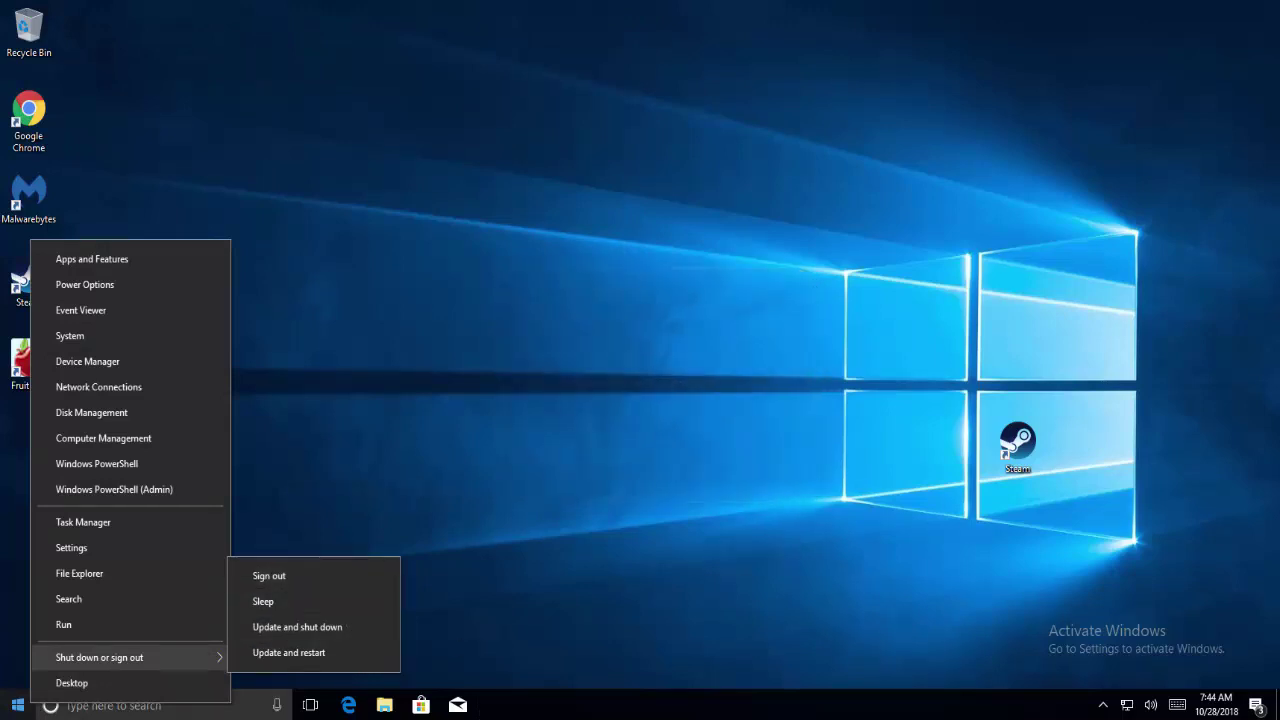